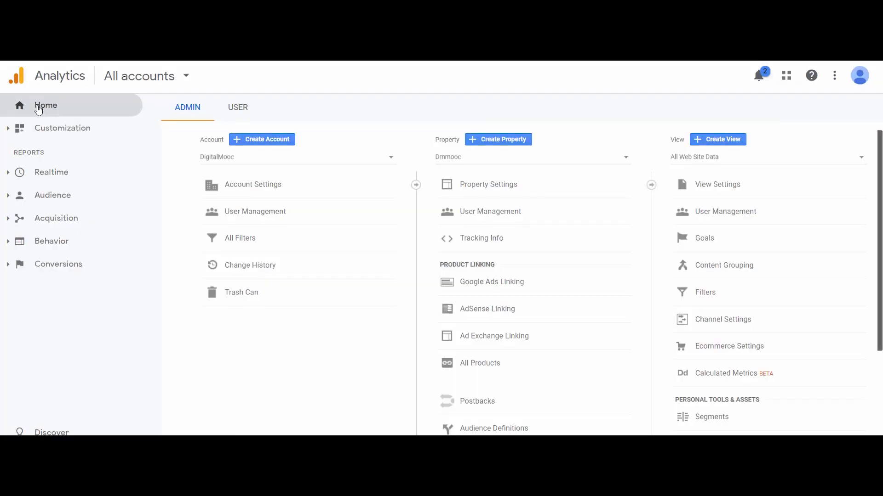
Open the Home dashboard, showing zero users and sessions for the last 7 days.
left_click(39, 108)
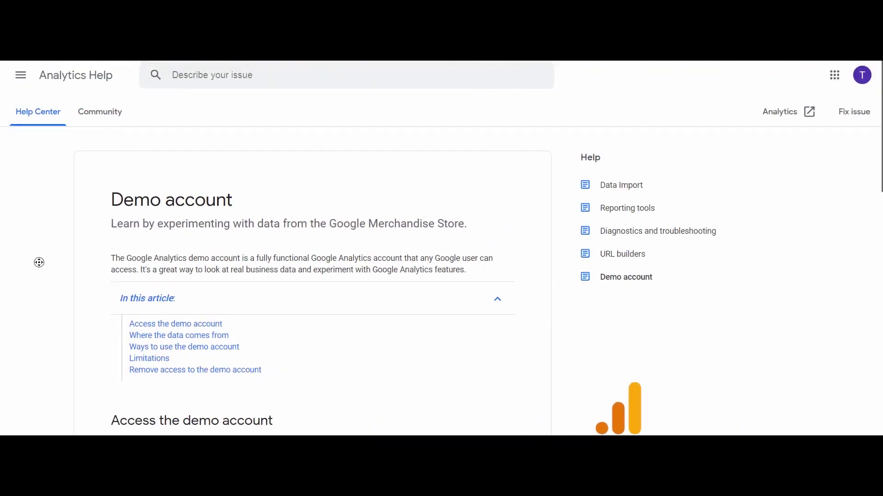
Follow the Demo account article's ACCESS DEMO ACCOUNT link into the Merchandise Store demo.
scroll(36, 274, "down", 1)
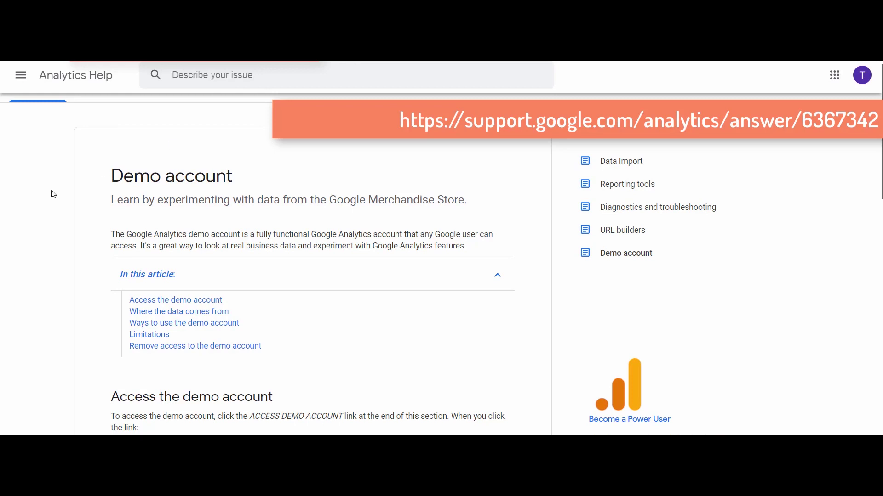
scroll(46, 221, "down", 7)
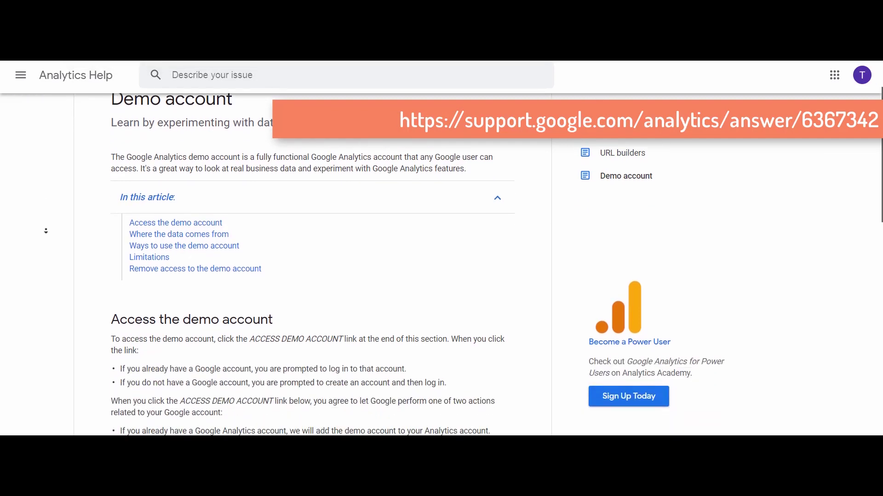
scroll(46, 230, "down", 1)
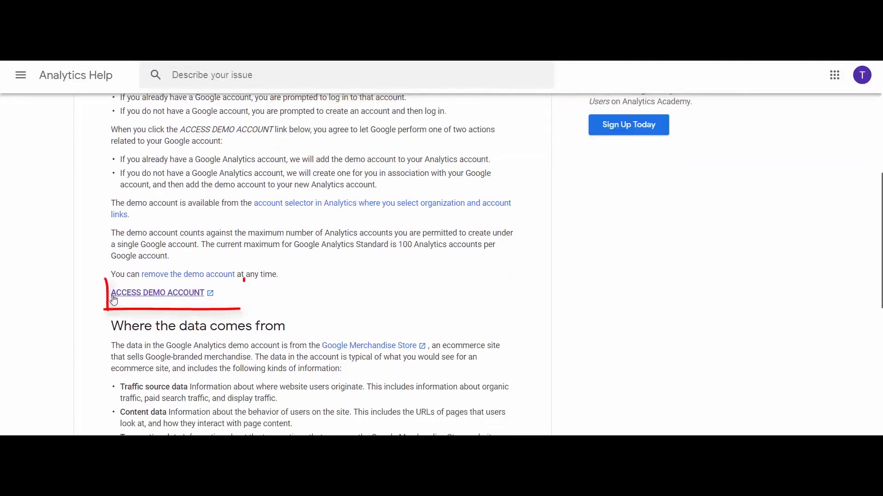
left_click(190, 298)
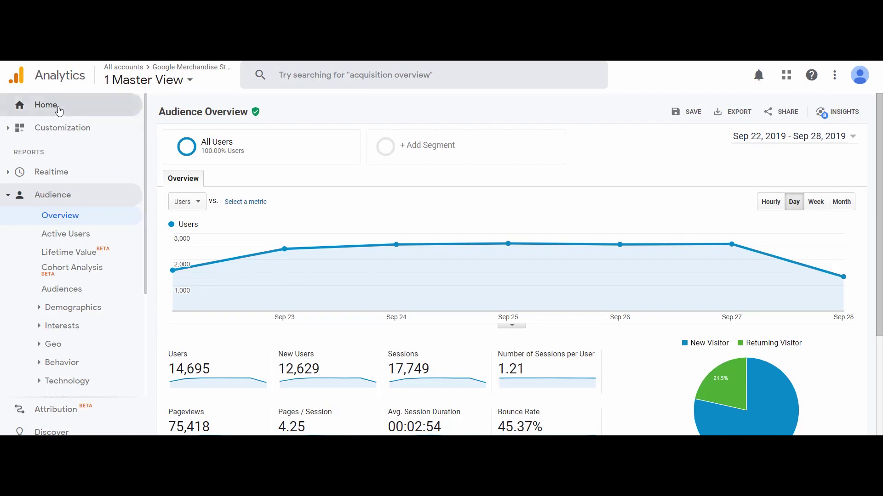
Return Home, then open Admin for the Demo Account's 1 Master View.
left_click(58, 108)
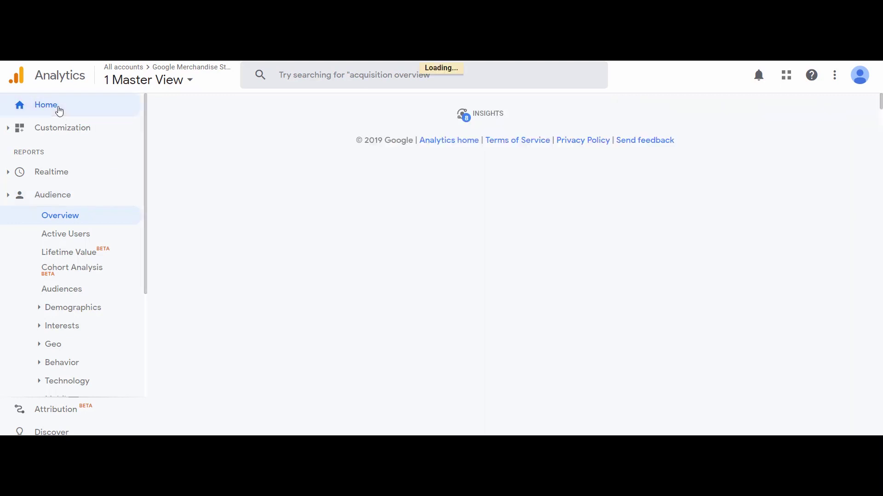
scroll(57, 108, "down", 1)
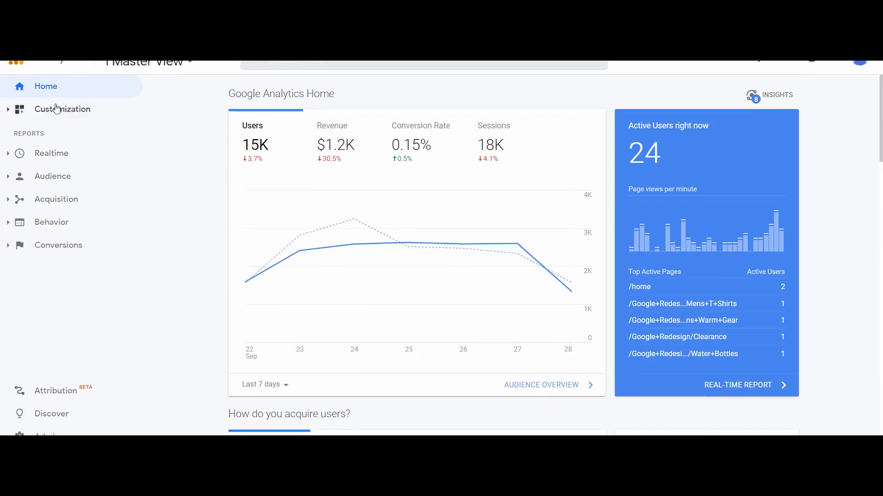
left_click(50, 430)
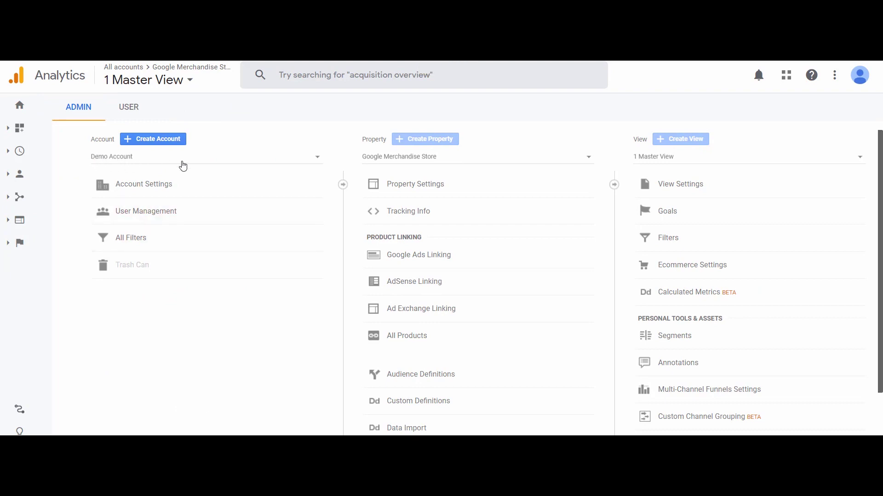
Select Demo Account and the Google Merchandise Store property in Admin, then return Home.
left_click(180, 160)
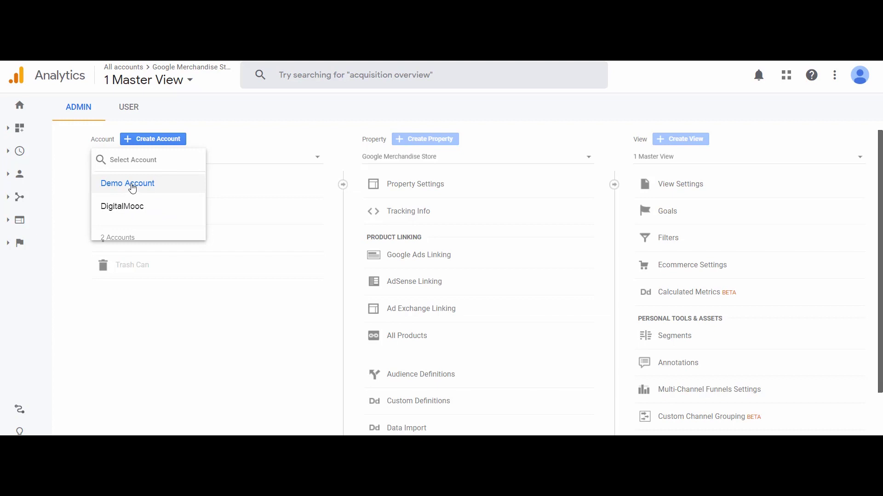
left_click(130, 185)
left_click(436, 162)
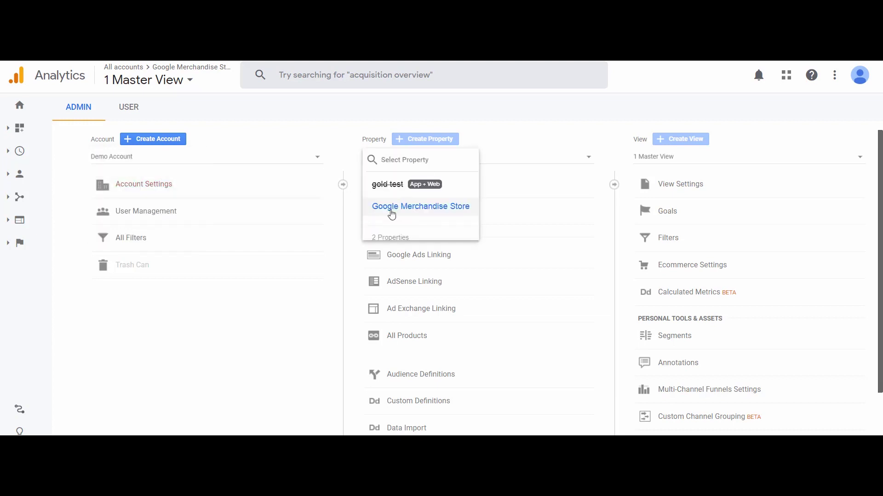
left_click(501, 160)
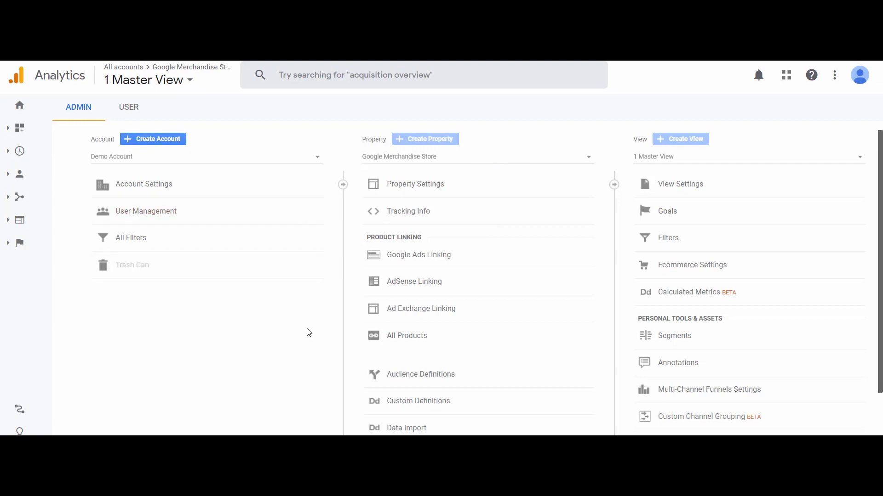
left_click(18, 109)
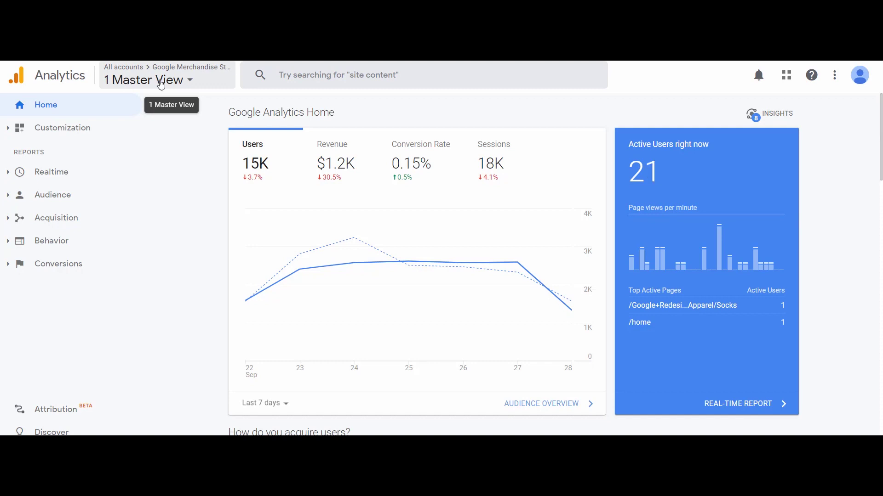
Switch the view to DigitalMooc > Dmmooc > All Web Site Data.
left_click(161, 84)
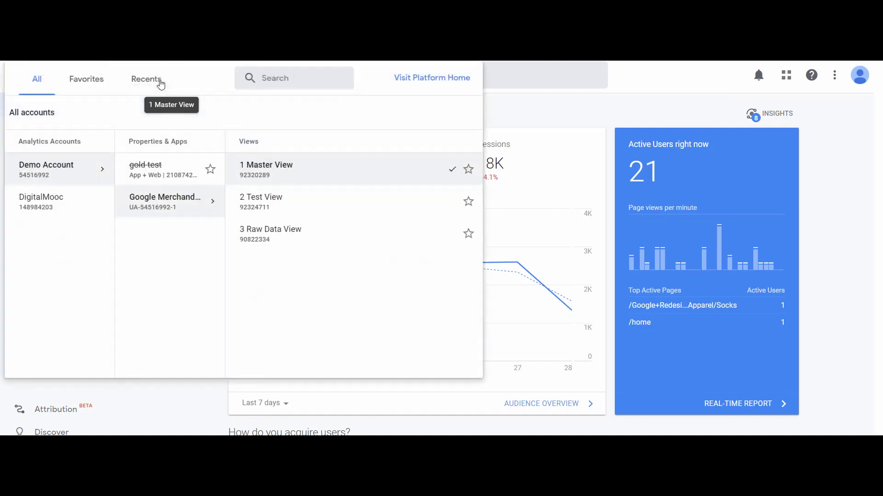
mouse_move(33, 191)
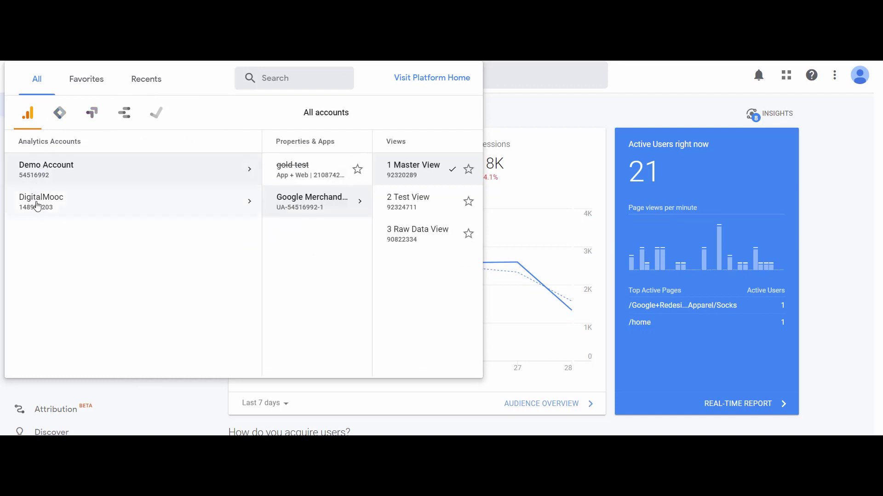
left_click(38, 206)
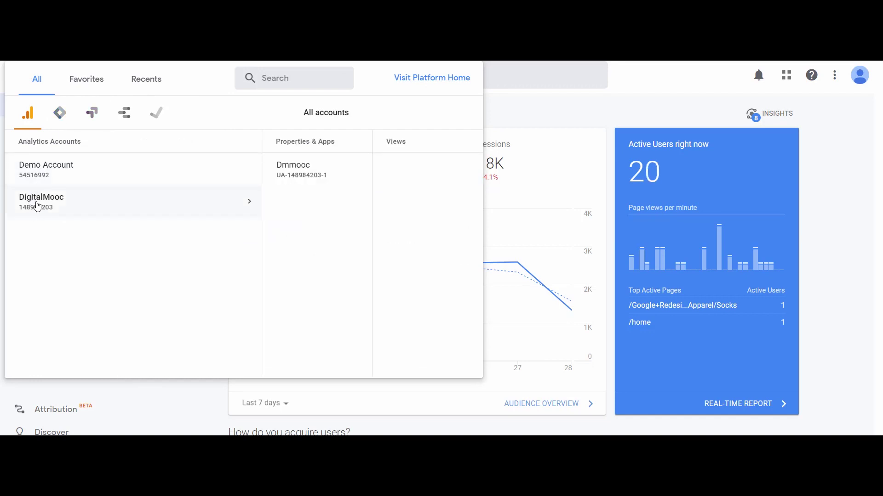
mouse_move(278, 198)
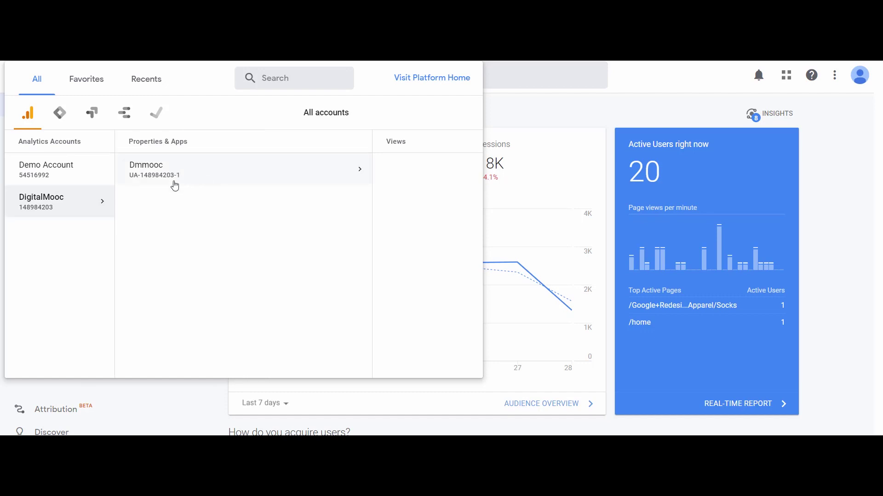
left_click(173, 175)
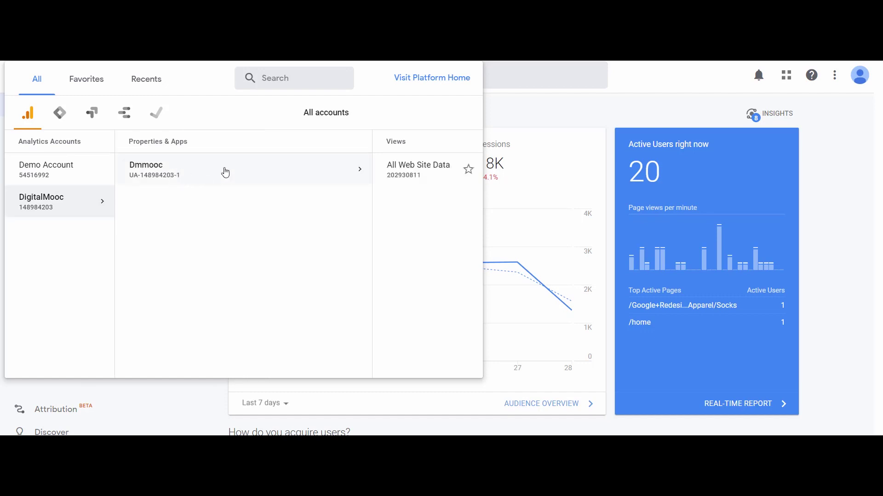
left_click(404, 173)
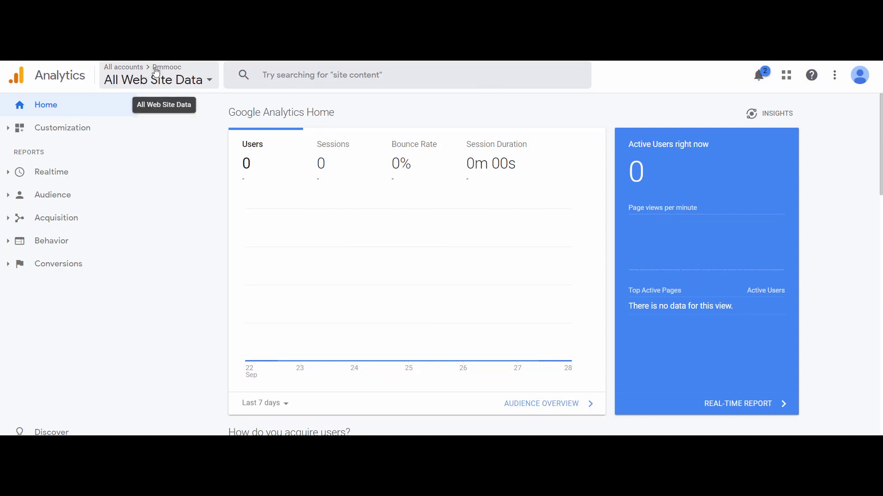
Switch the view to Demo Account > Google Merchandise Store > 1 Master View.
left_click(180, 81)
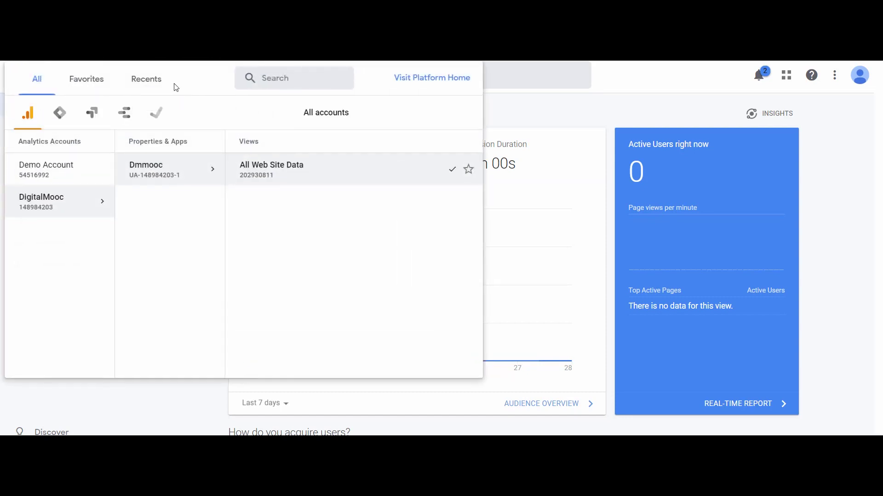
left_click(41, 172)
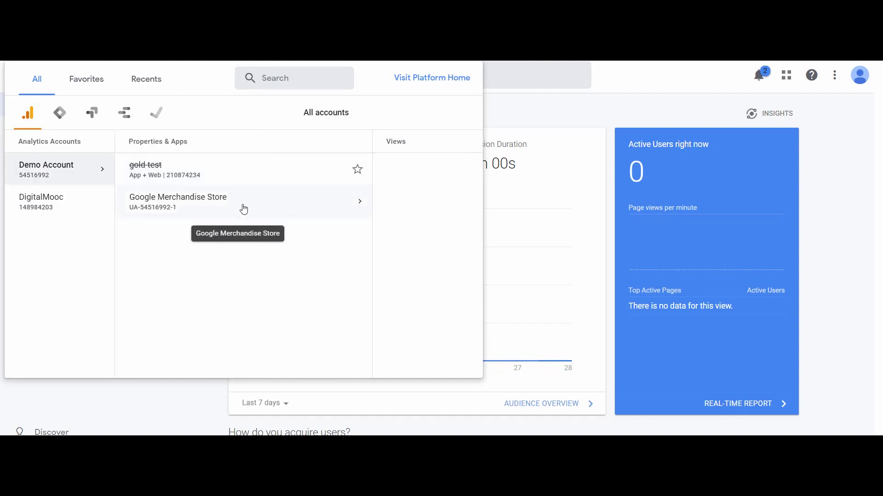
left_click(244, 208)
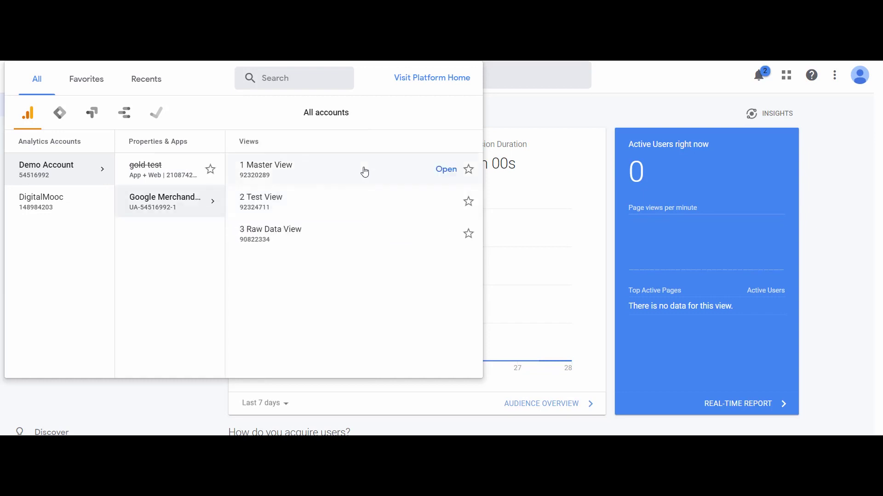
left_click(365, 172)
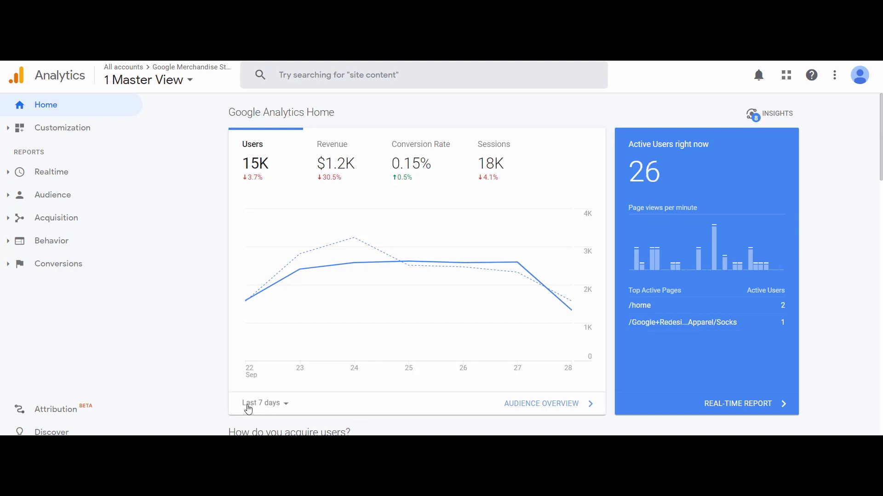
left_click(278, 409)
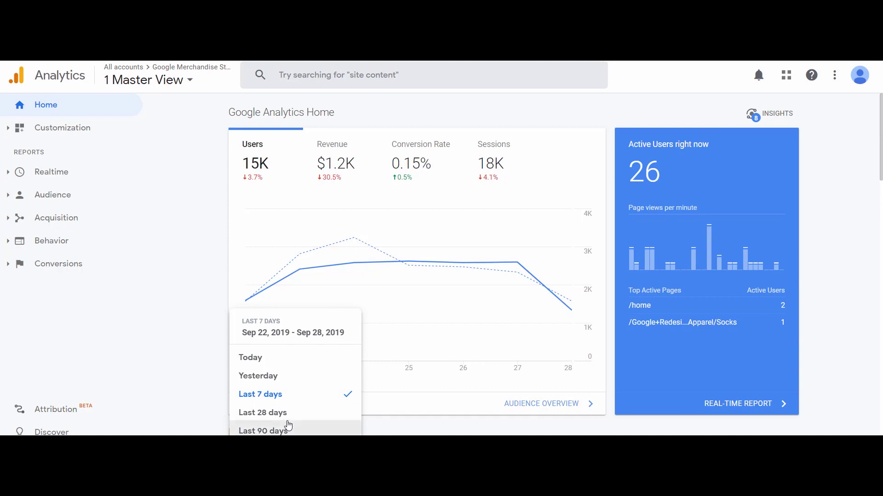
left_click(273, 397)
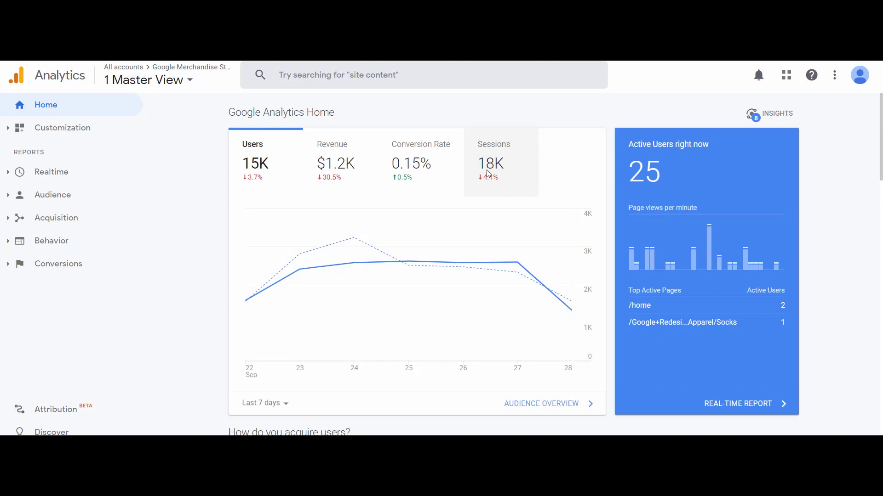
Pick DigitalMooc > Dmmooc > All Web Site Data in the account selector.
left_click(179, 85)
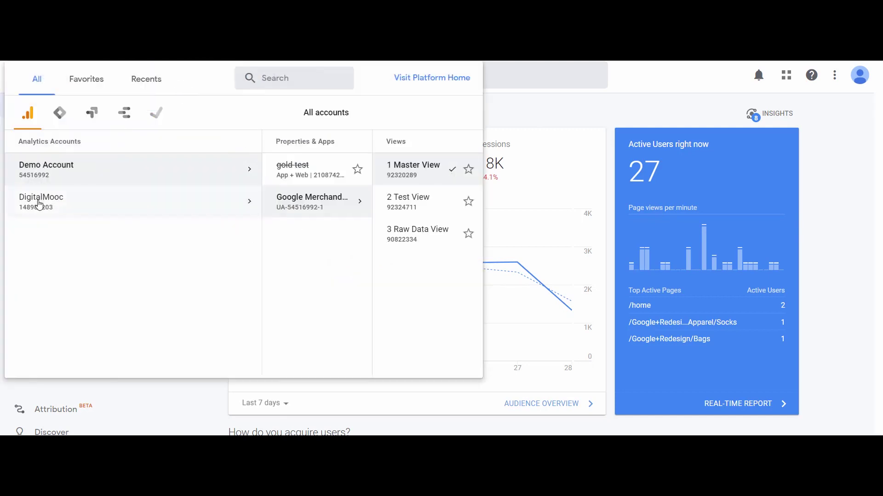
left_click(68, 204)
left_click(193, 173)
left_click(397, 170)
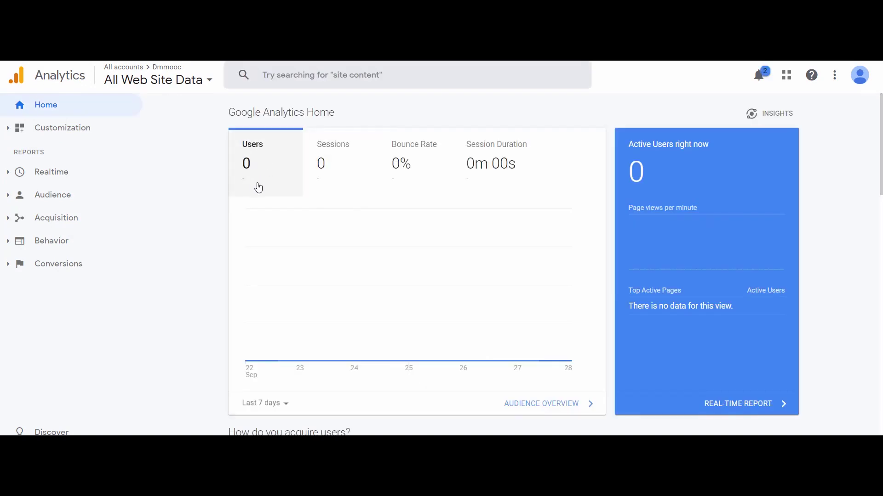
Change the overview date range from Last 7 days to Today.
left_click(278, 403)
left_click(271, 357)
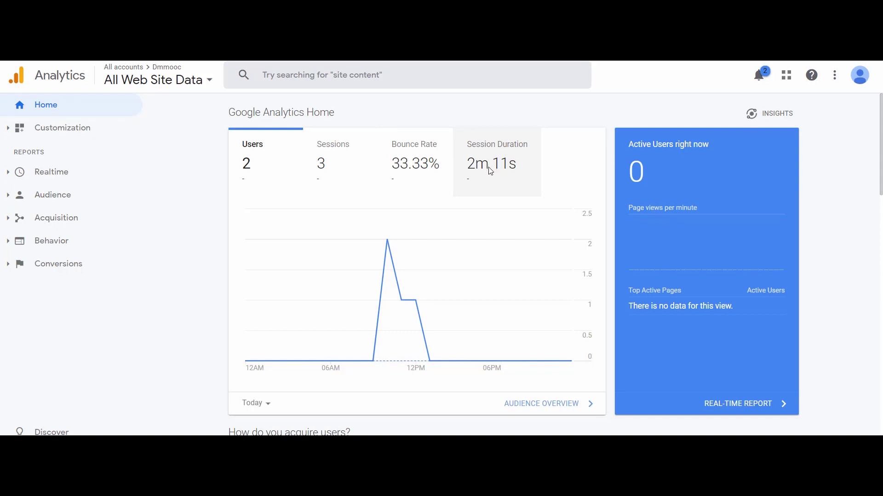
Pick Demo Account > Google Merchandise Store > 1 Master View in the view selector.
left_click(189, 85)
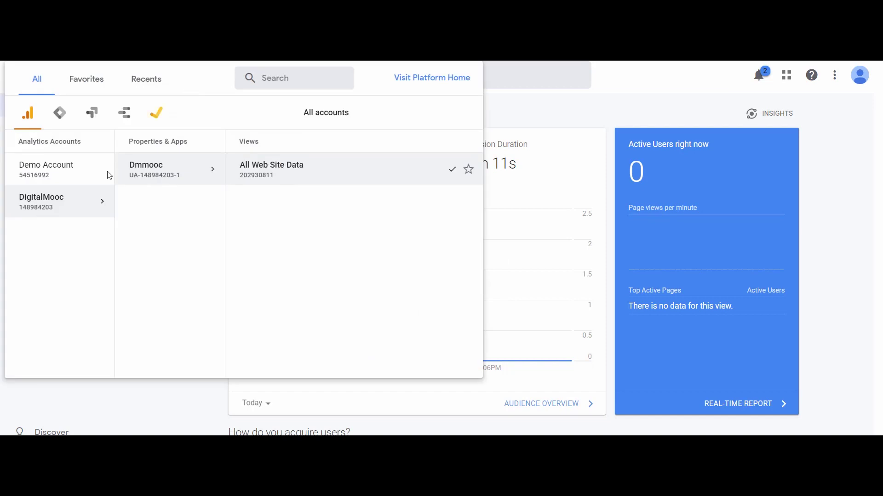
left_click(76, 179)
left_click(296, 202)
left_click(442, 168)
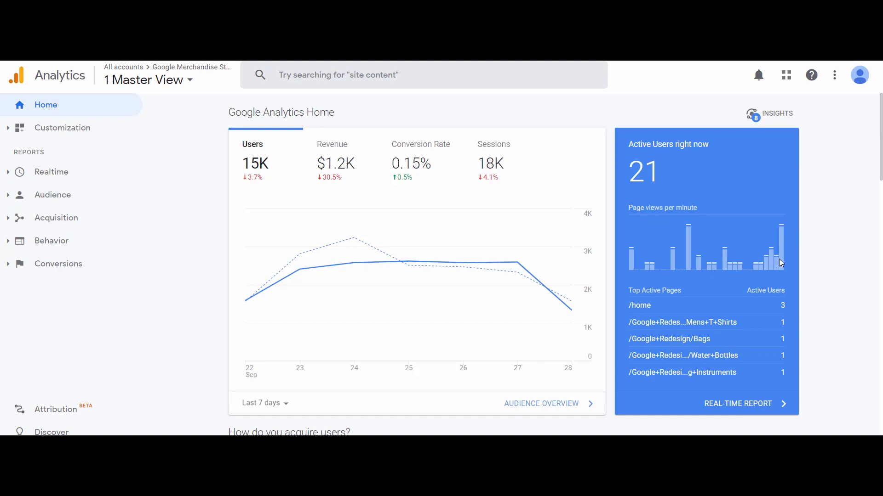
Scroll to the 'How do you acquire users?' Traffic Channel chart and read its Sep 22–28 daily values.
scroll(880, 171, "down", 1)
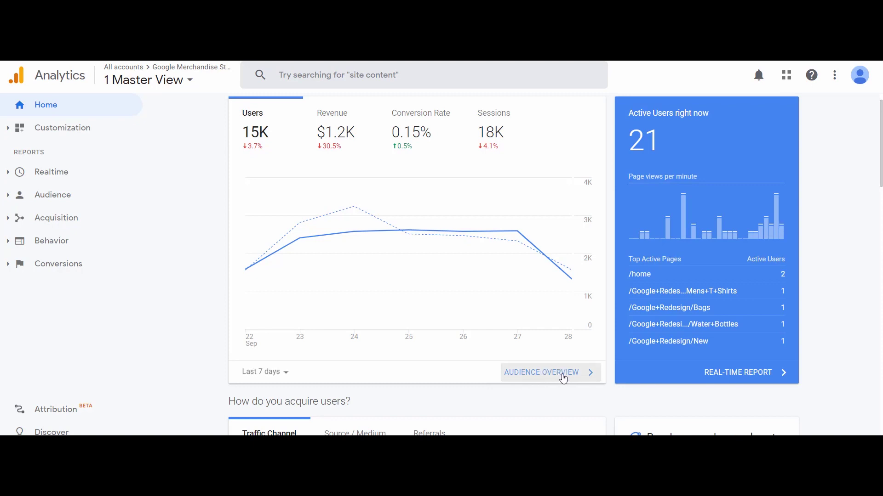
middle_click(848, 245)
middle_click(858, 290)
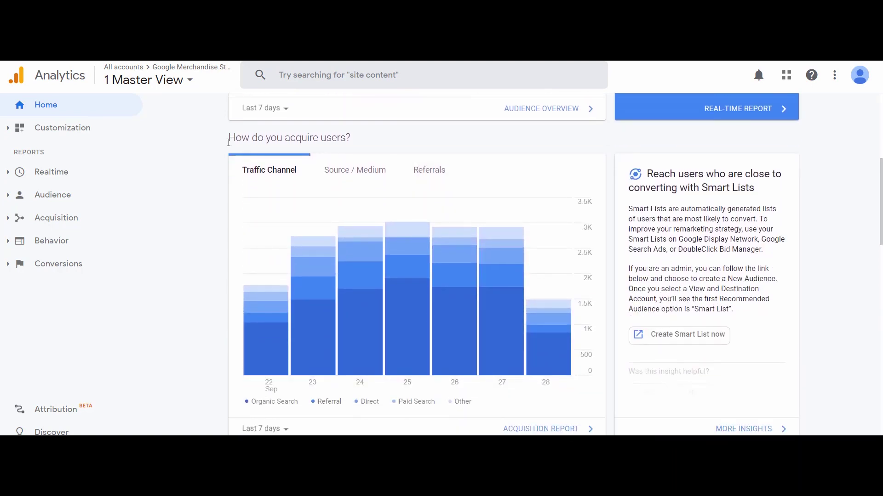
left_click_drag(228, 143, 362, 143)
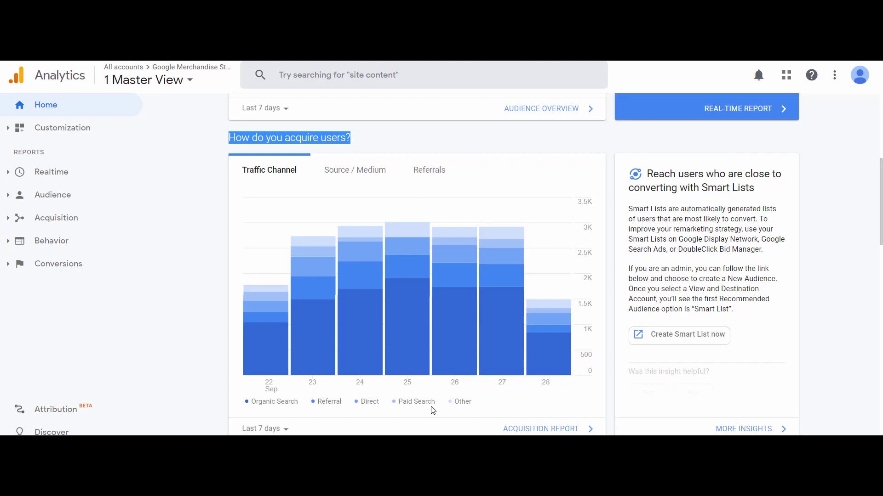
mouse_move(263, 342)
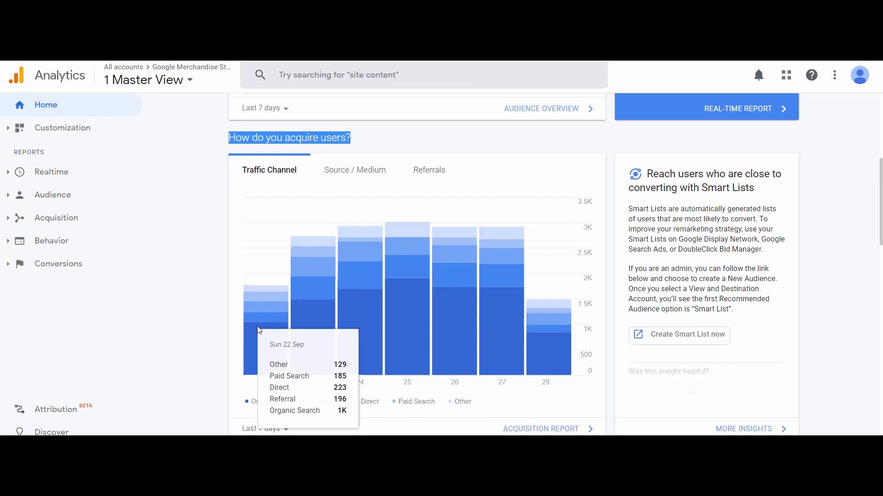
mouse_move(311, 321)
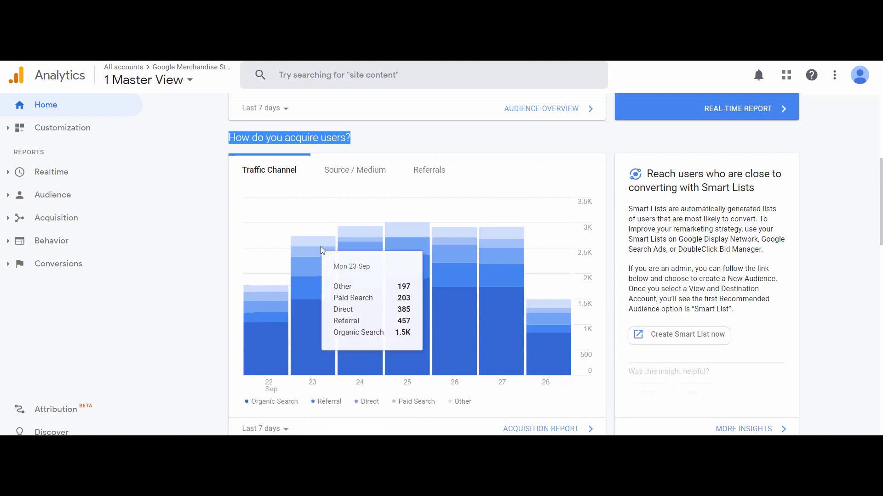
mouse_move(404, 299)
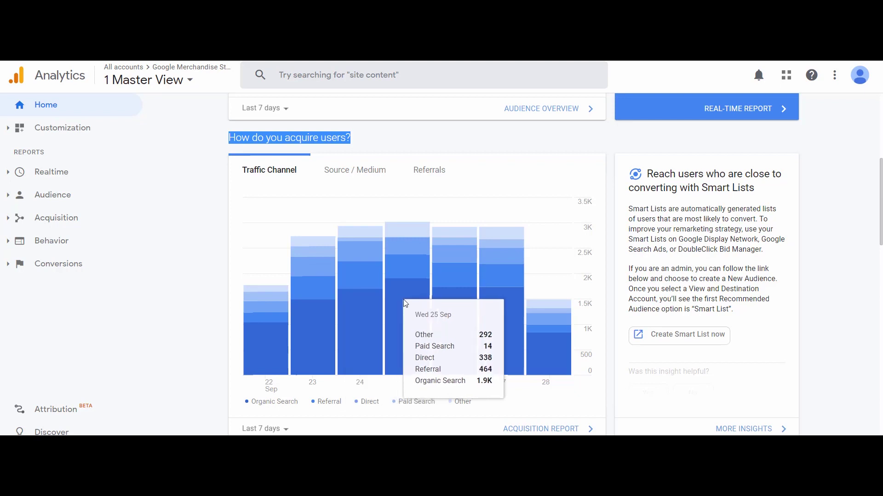
mouse_move(506, 295)
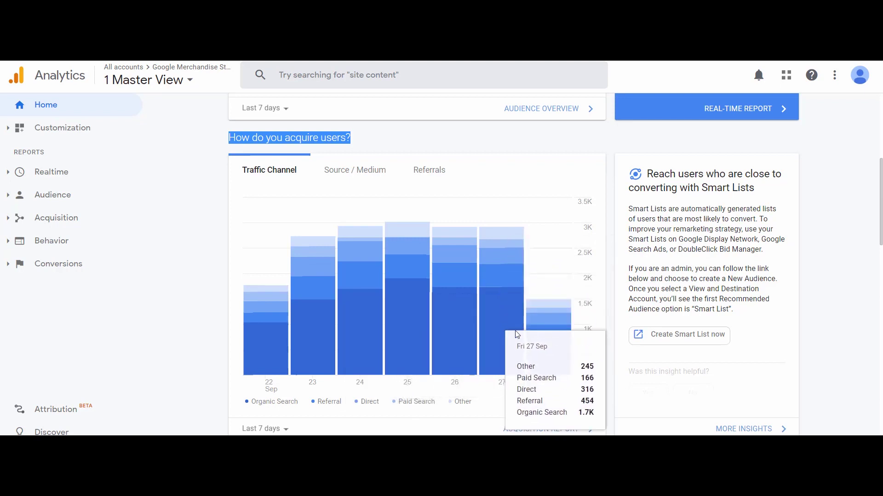
mouse_move(551, 326)
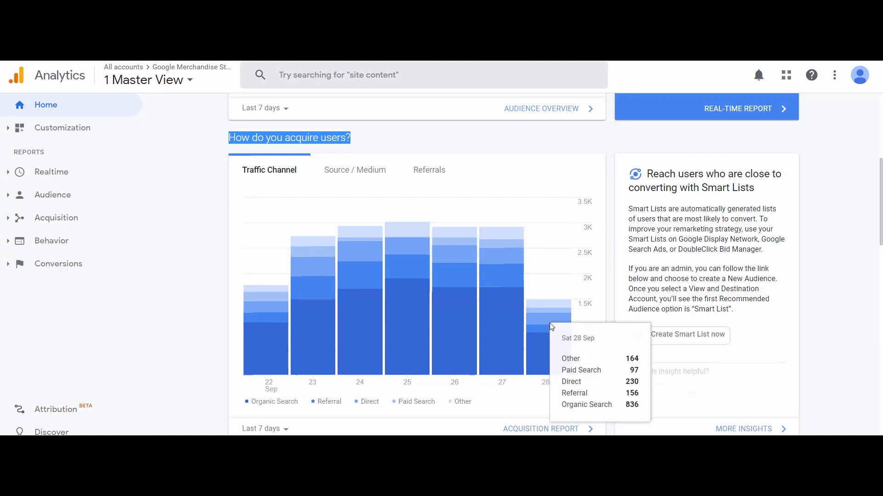
Break acquisition down by Source / Medium, then by referral sites led by mall.googleplex.com.
left_click(374, 172)
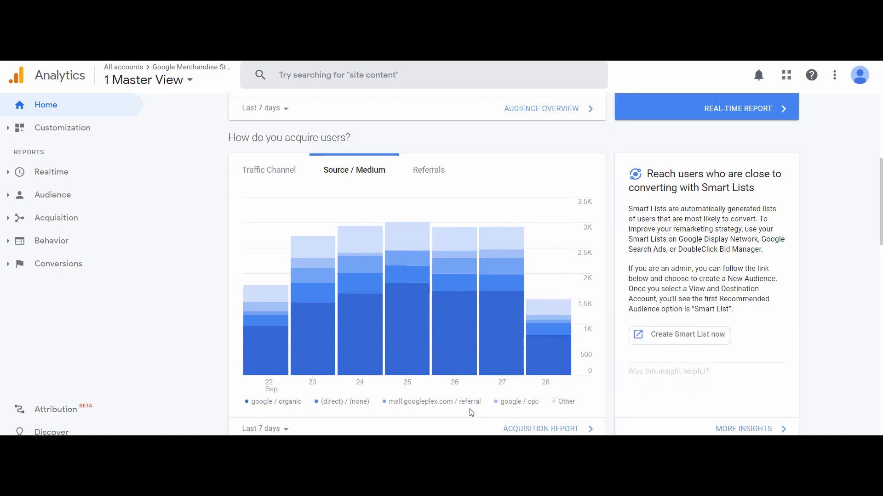
left_click(424, 172)
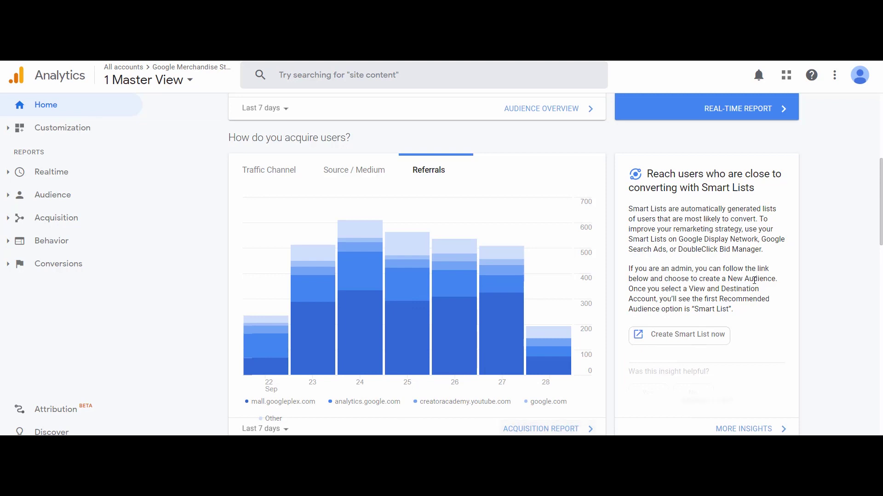
Scroll down to the time-of-day, country and device cards showing 69.9% desktop sessions.
scroll(841, 284, "down", 7)
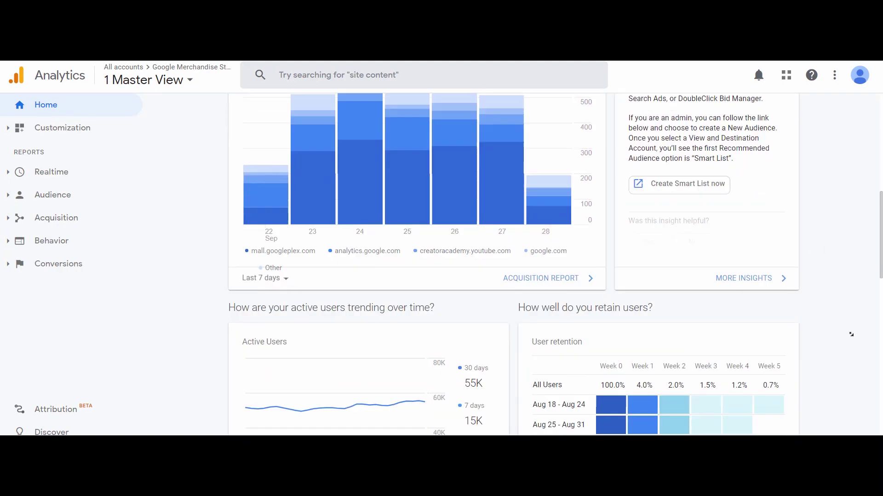
scroll(880, 305, "up", 1)
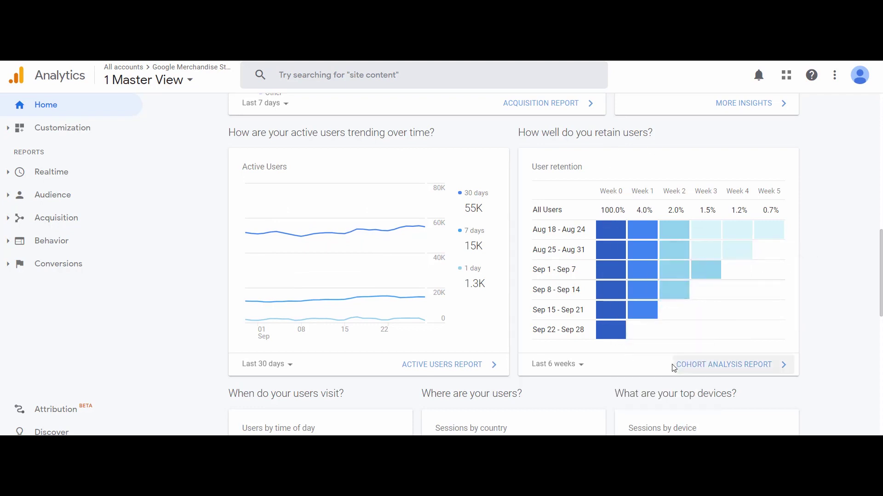
scroll(844, 326, "down", 3)
scroll(844, 326, "down", 3)
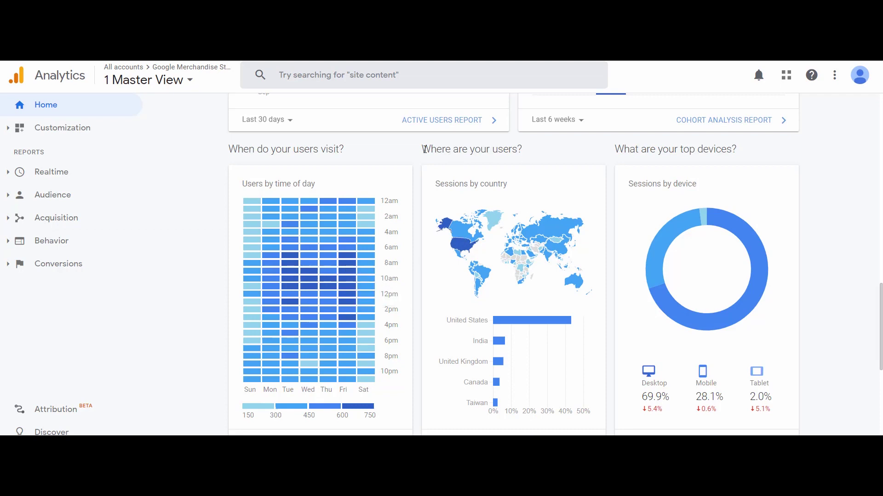
left_click_drag(424, 149, 524, 153)
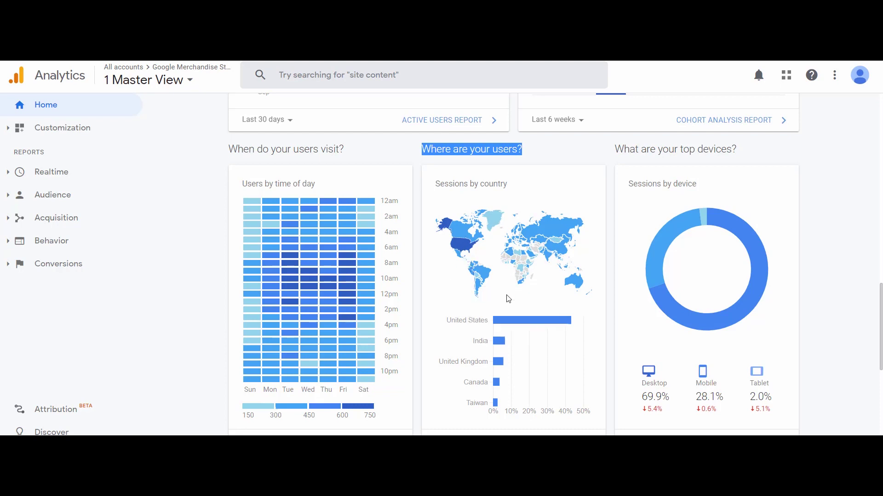
mouse_move(496, 325)
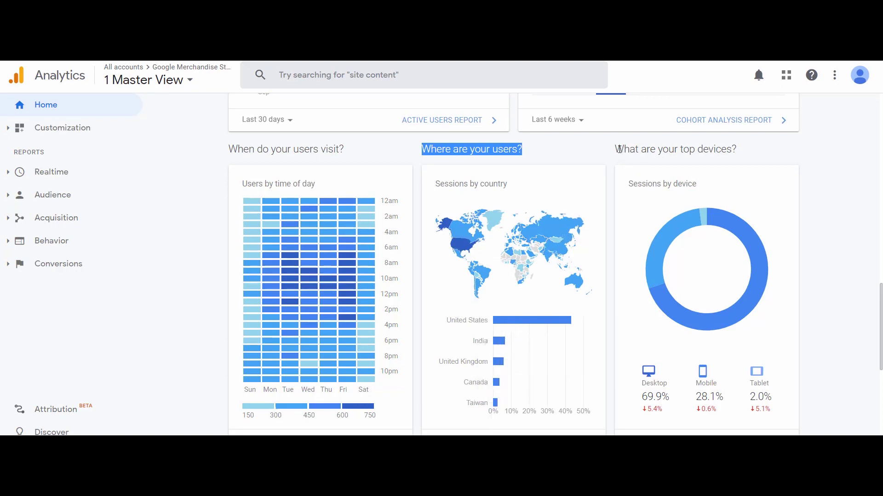
left_click_drag(620, 149, 744, 158)
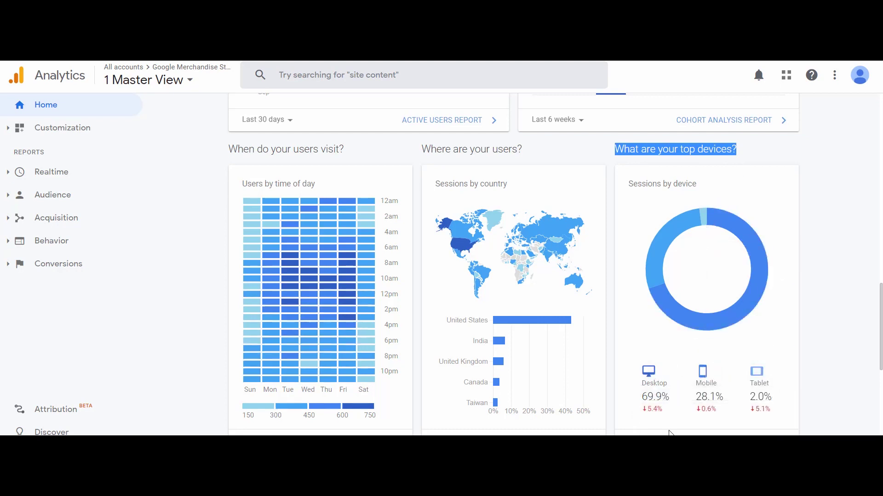
mouse_move(715, 393)
left_click(825, 302)
Highlight the Pageviews column and goals heading, then autoscroll to top products and Google Ads cards.
scroll(834, 329, "down", 6)
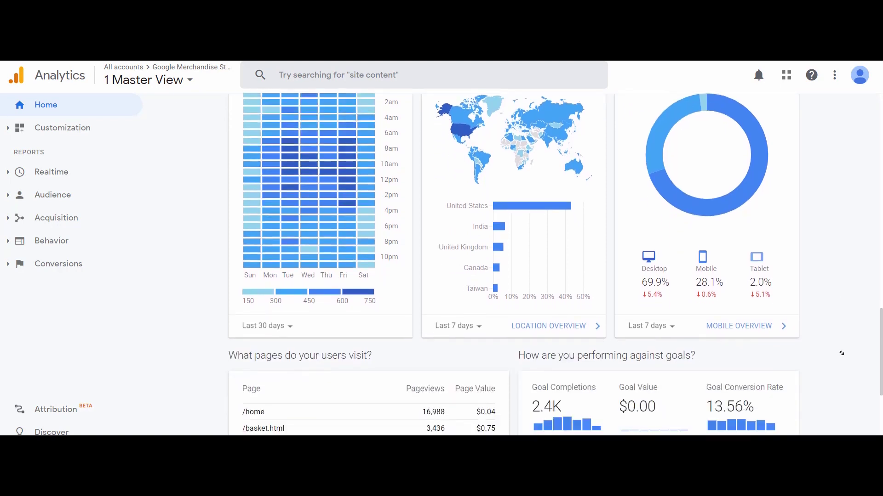
scroll(841, 353, "down", 1)
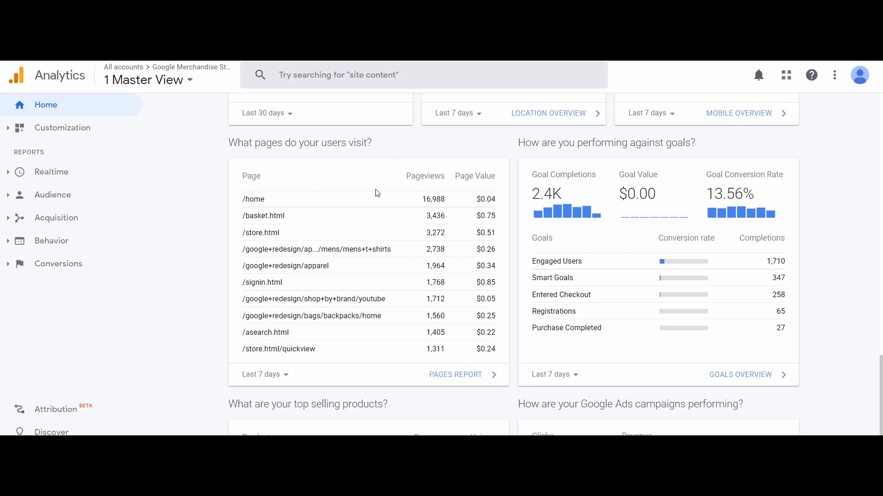
left_click_drag(408, 175, 449, 182)
left_click_drag(527, 145, 701, 146)
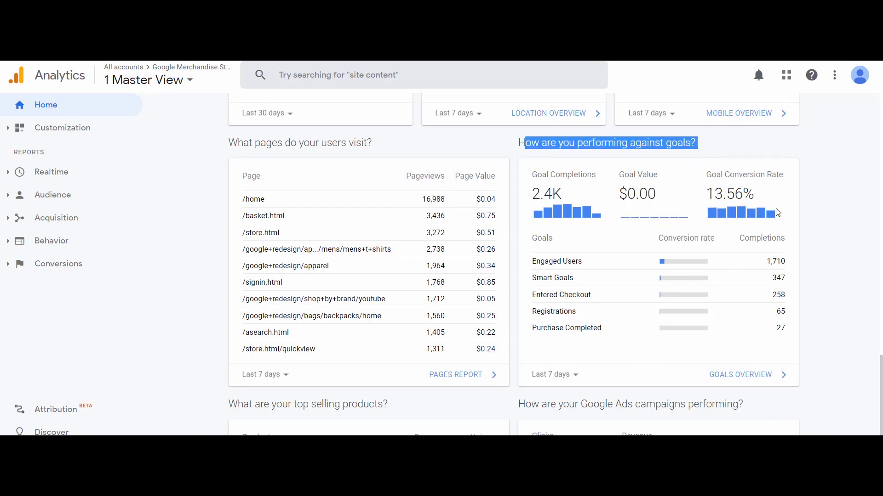
middle_click(842, 200)
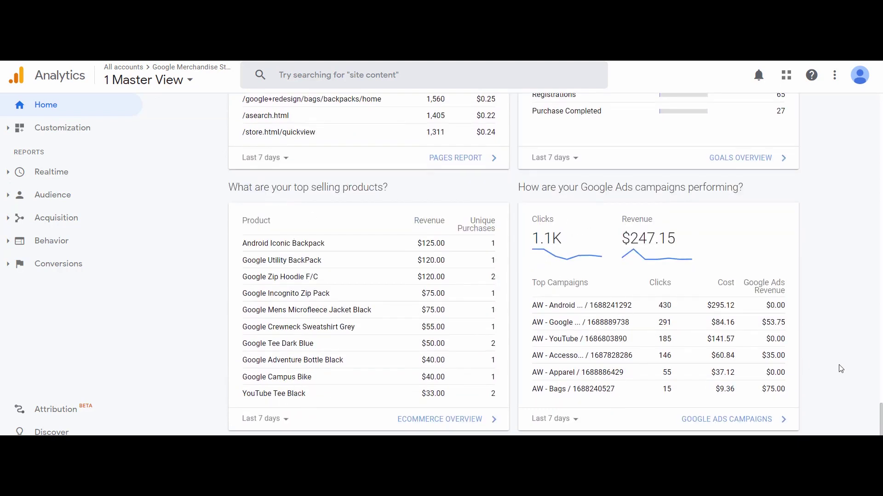
scroll(841, 368, "up", 1)
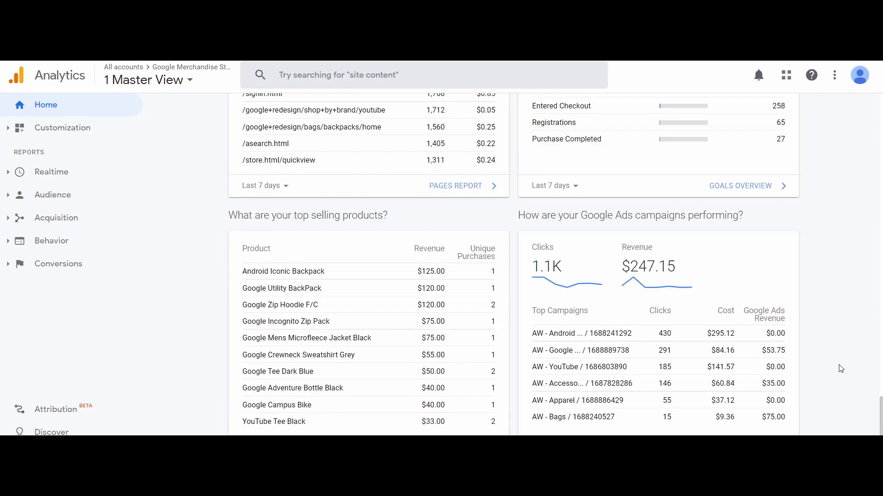